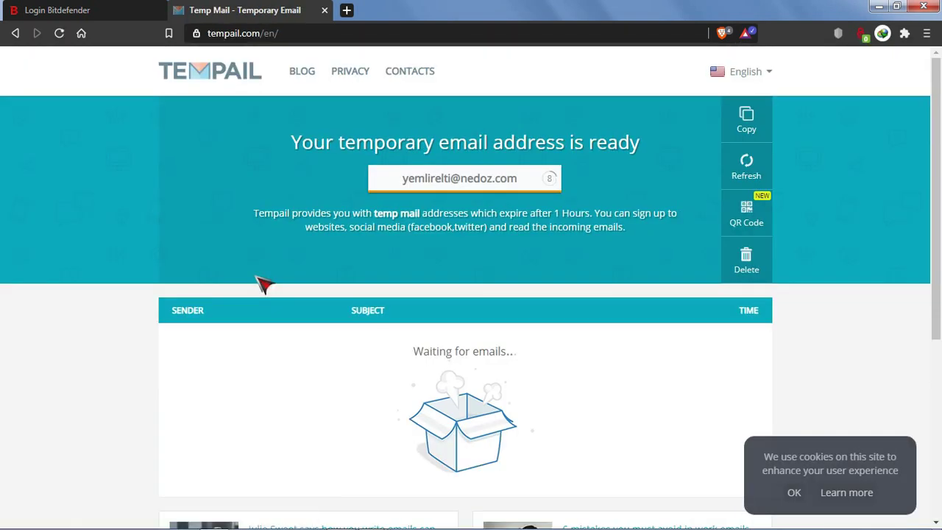
Copy the temporary email address and enter it in the sign-up form of Bitdefender's 90-day Total Security trial page.
left_click(738, 119)
key("ctrl+shift+Tab")
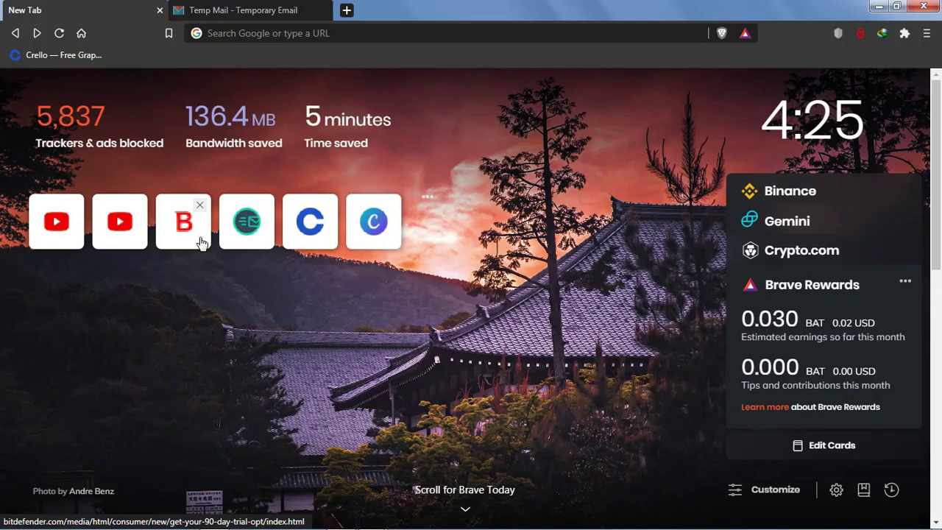
left_click(200, 242)
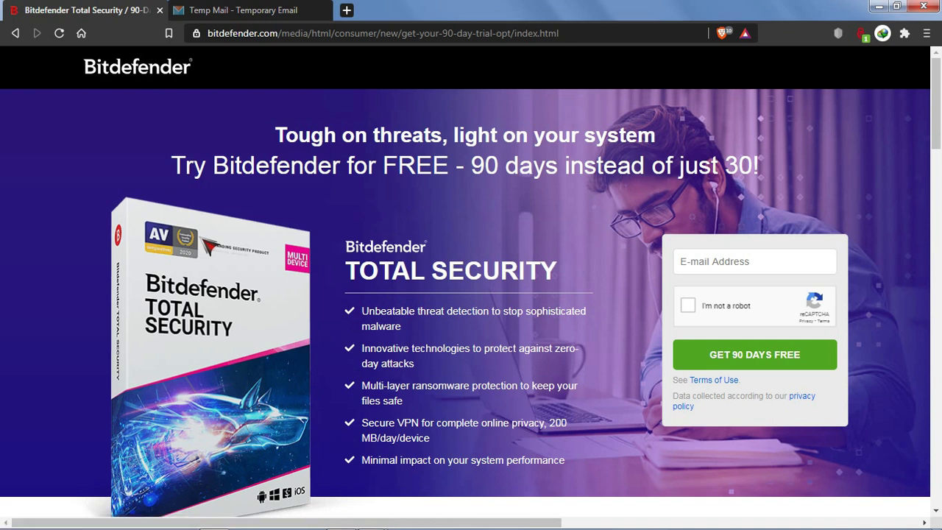
left_click(691, 264)
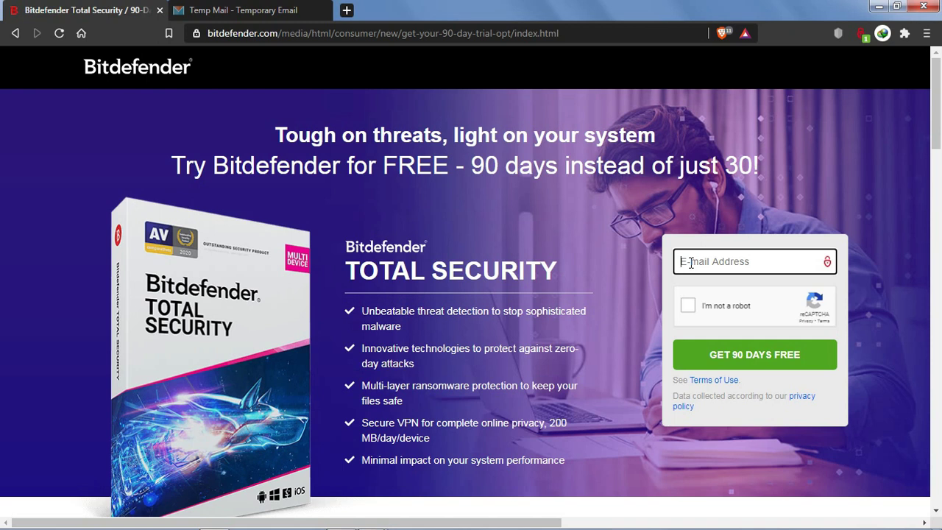
key("ctrl+v")
Complete the reCAPTCHA by selecting all taxi images, and submit the request for the 90-day free trial.
left_click(689, 303)
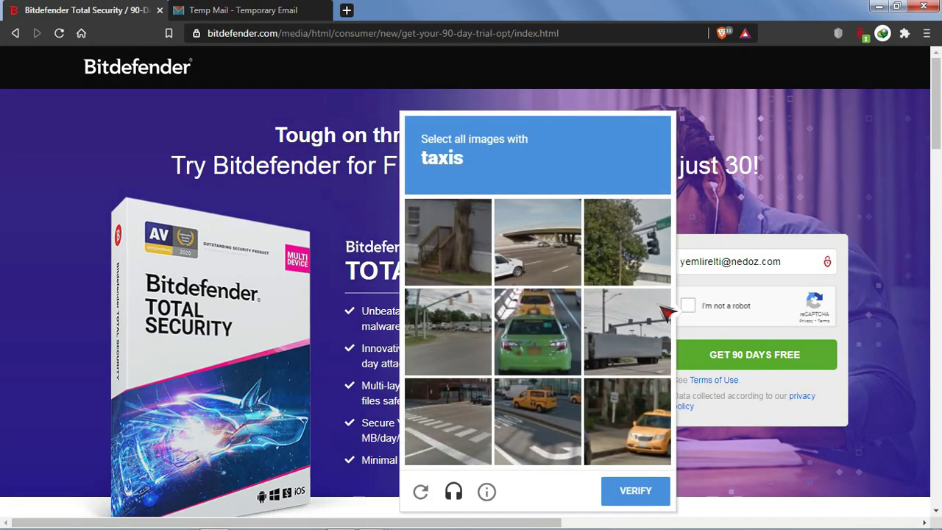
left_click(614, 340)
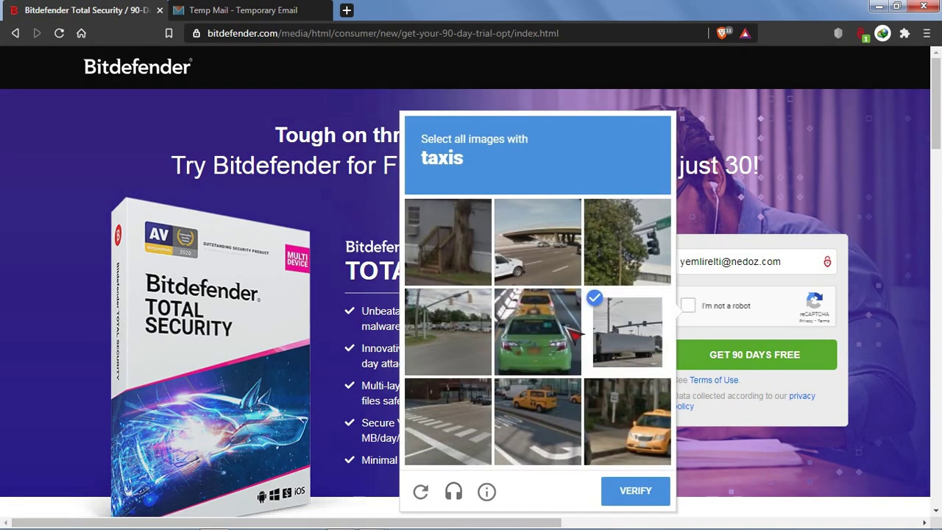
left_click(636, 337)
left_click(548, 346)
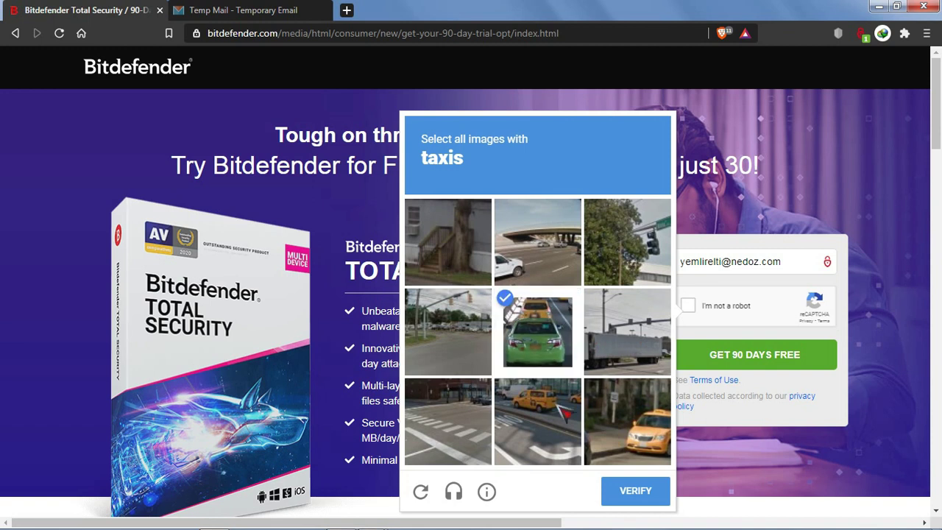
left_click(557, 443)
left_click(618, 444)
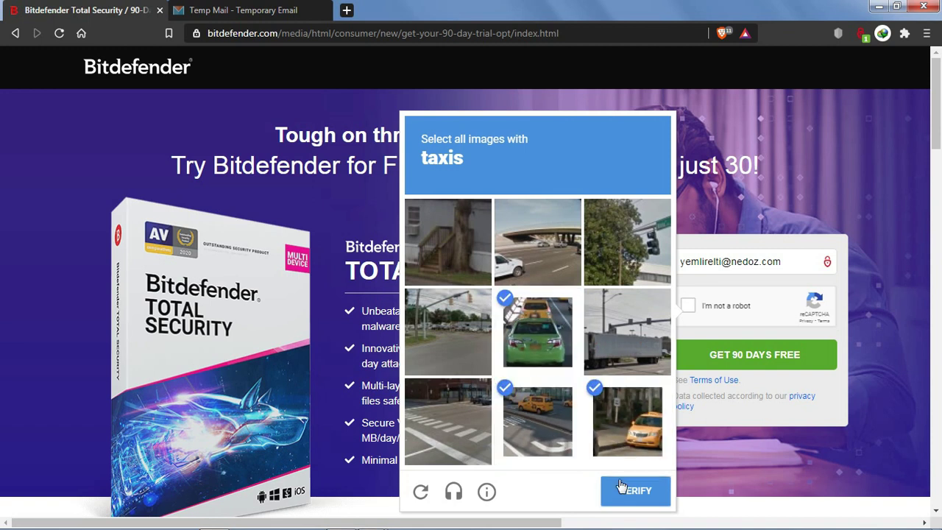
left_click(626, 490)
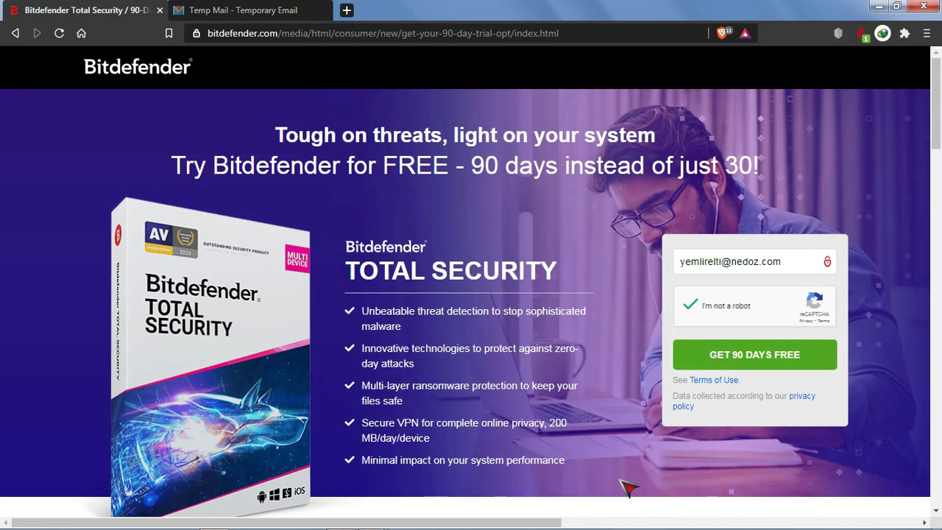
left_click(712, 360)
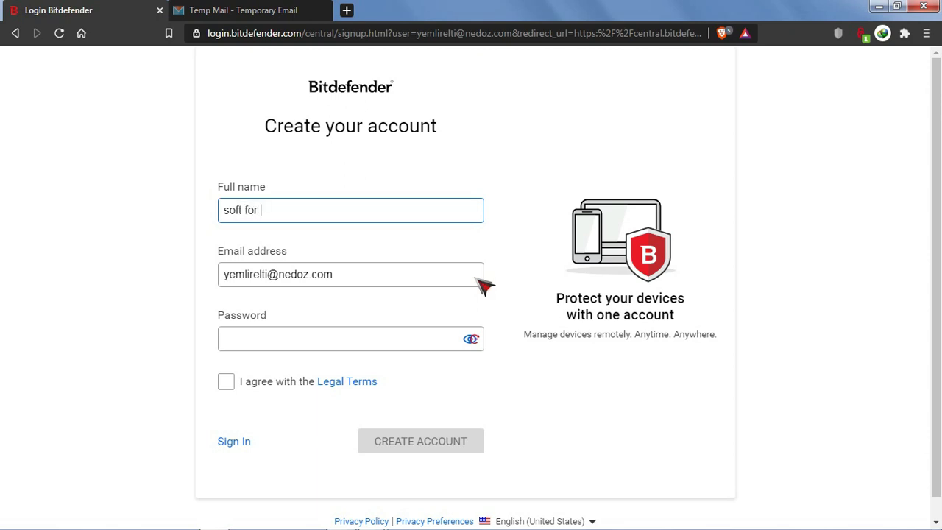
Create the Bitdefender account with the full name, an account password and accepted Legal Terms, and save the login in the password manager.
left_click(427, 343)
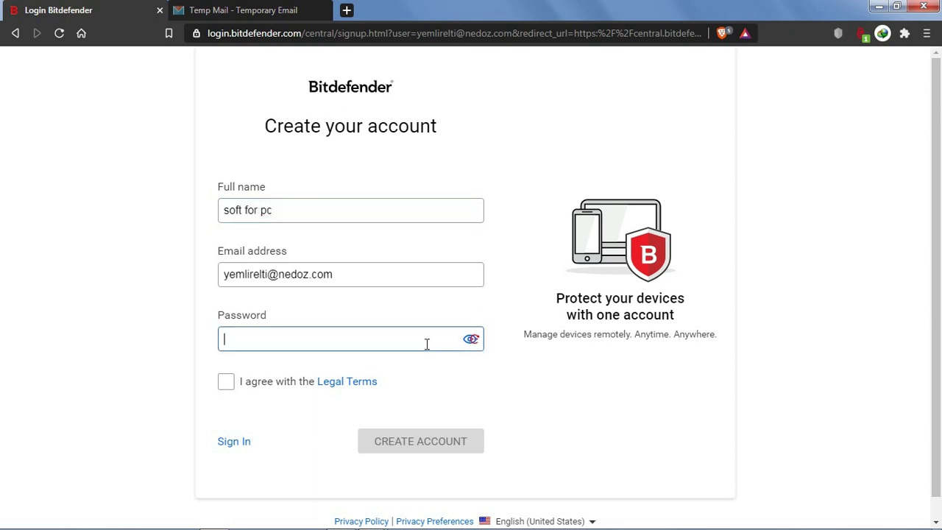
left_click(431, 448)
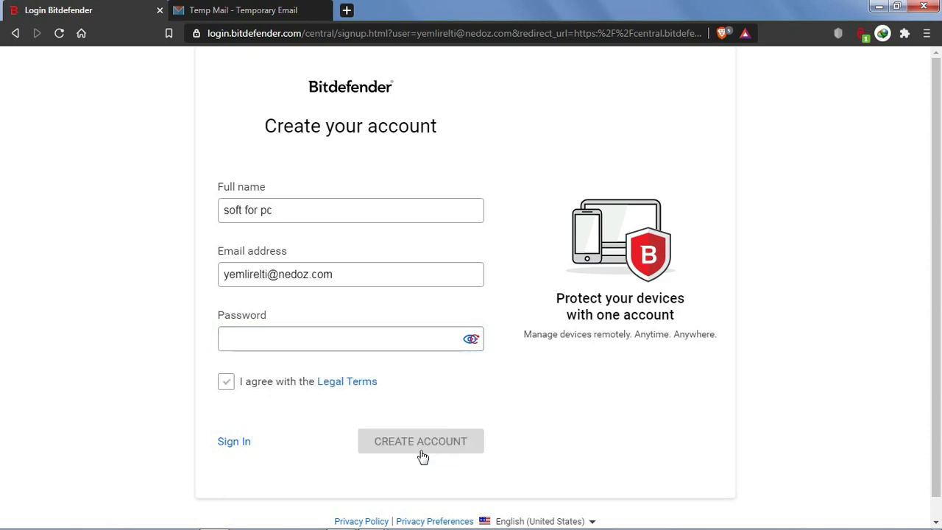
left_click(226, 465)
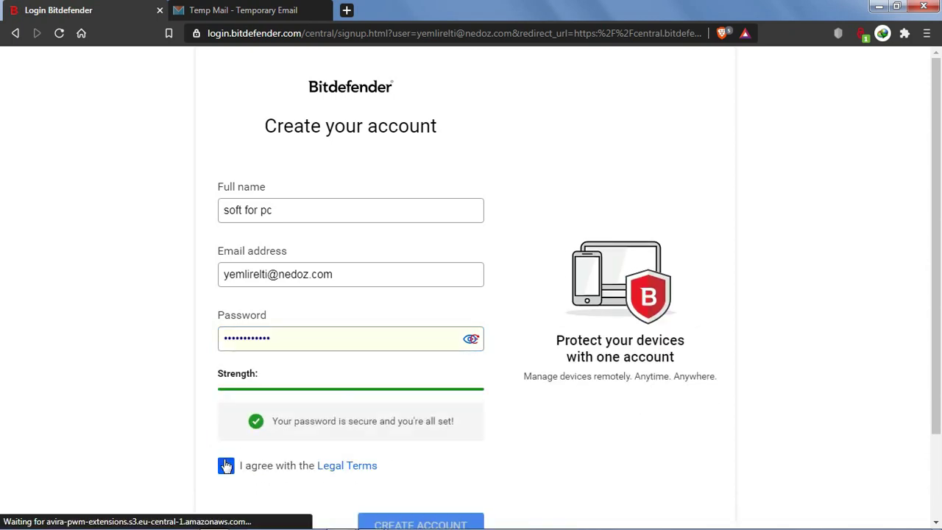
scroll(936, 220, "down", 1)
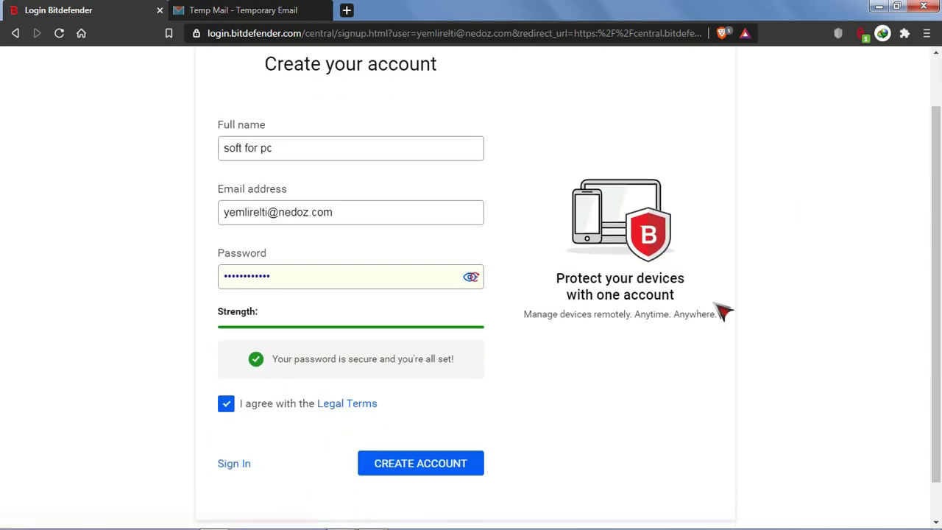
left_click(466, 462)
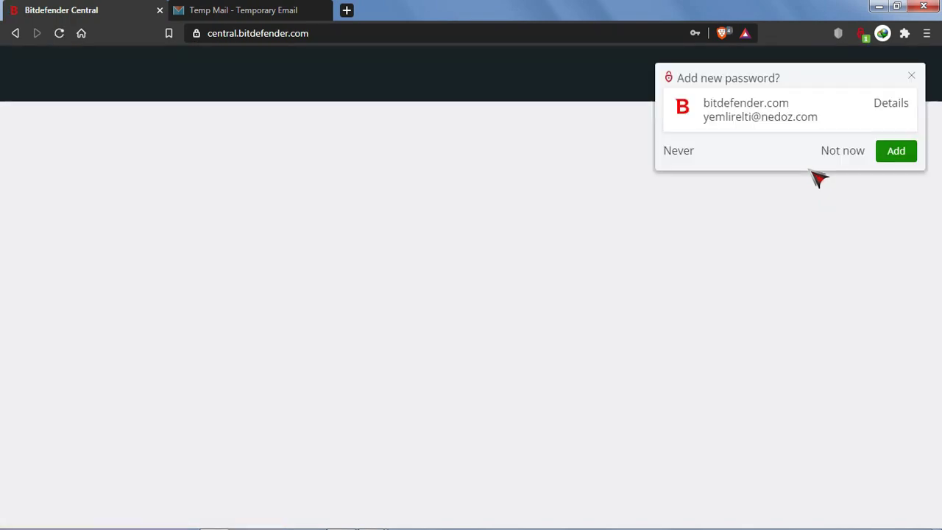
left_click(890, 152)
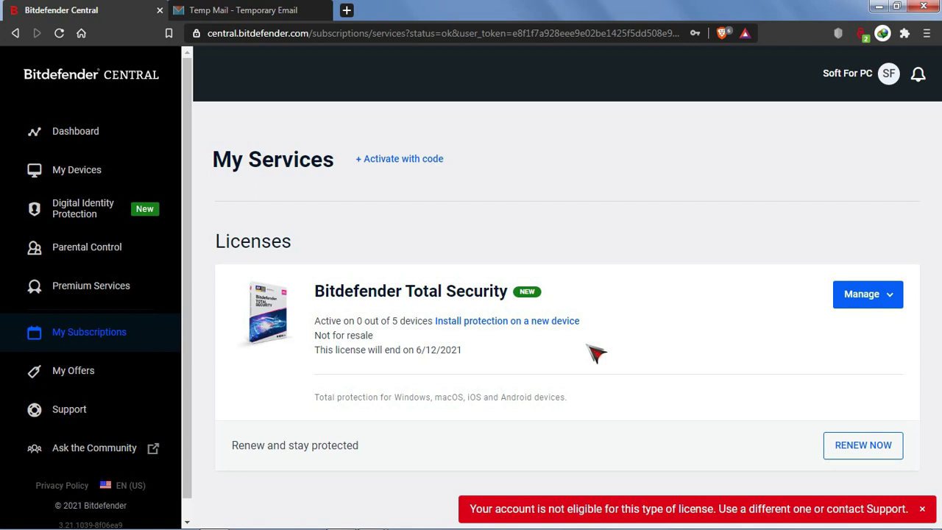
Download the Bitdefender Total Security installer for this device and save it to the Desktop.
left_click(549, 322)
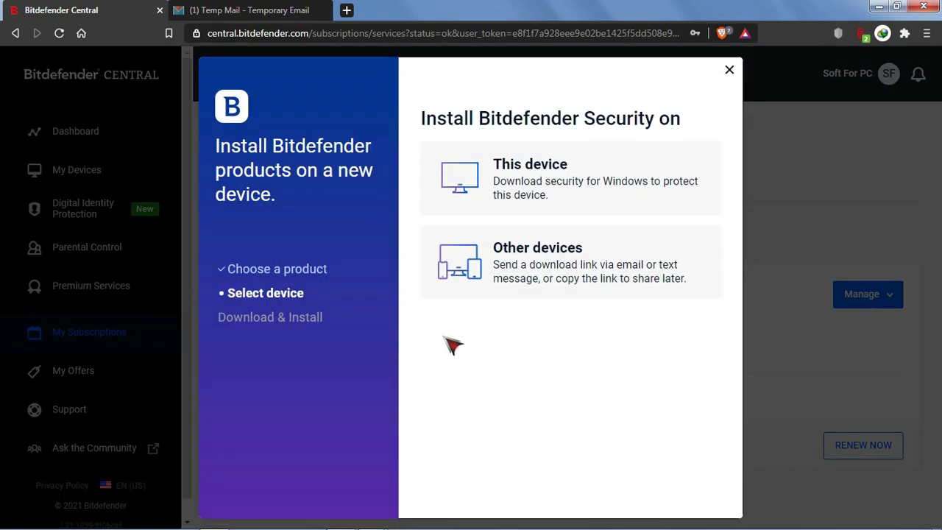
left_click(524, 193)
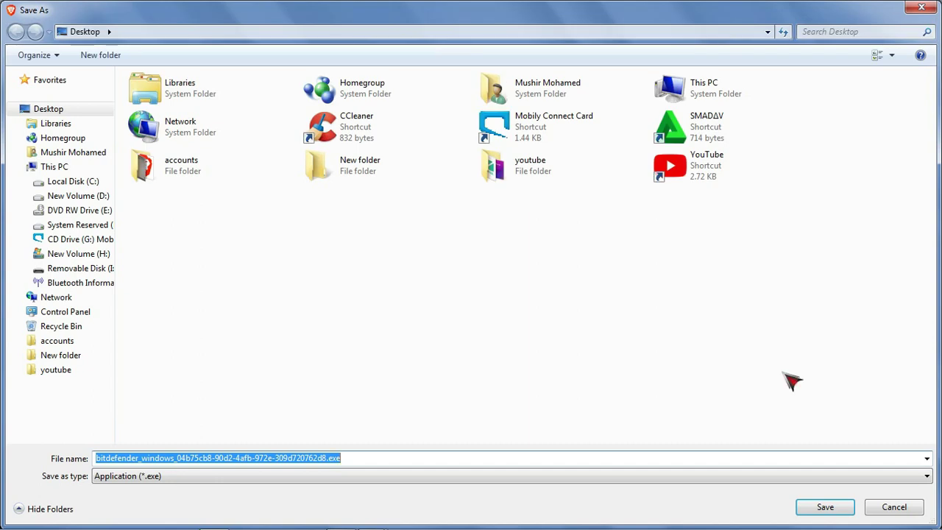
left_click(845, 508)
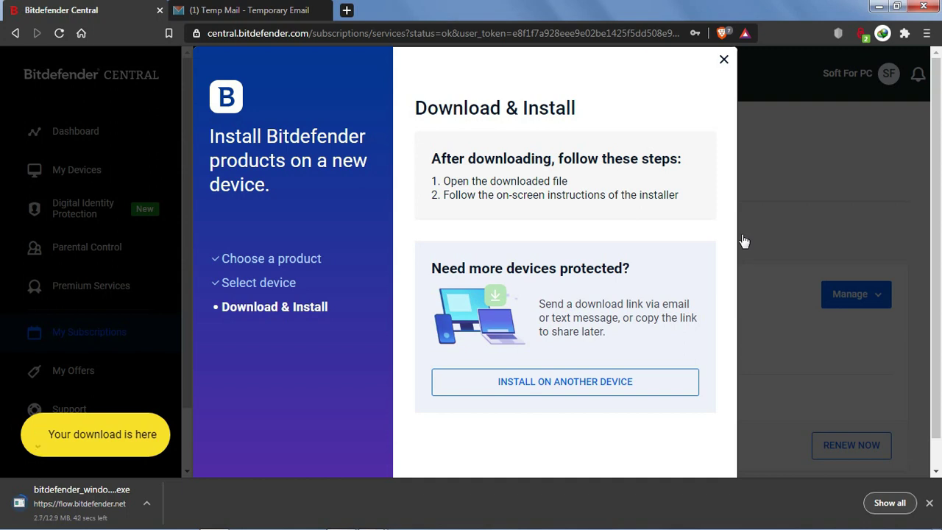
Verify the account through the "Confirm email address" message in the temporary inbox, and return to the original Bitdefender Central page.
left_click(280, 10)
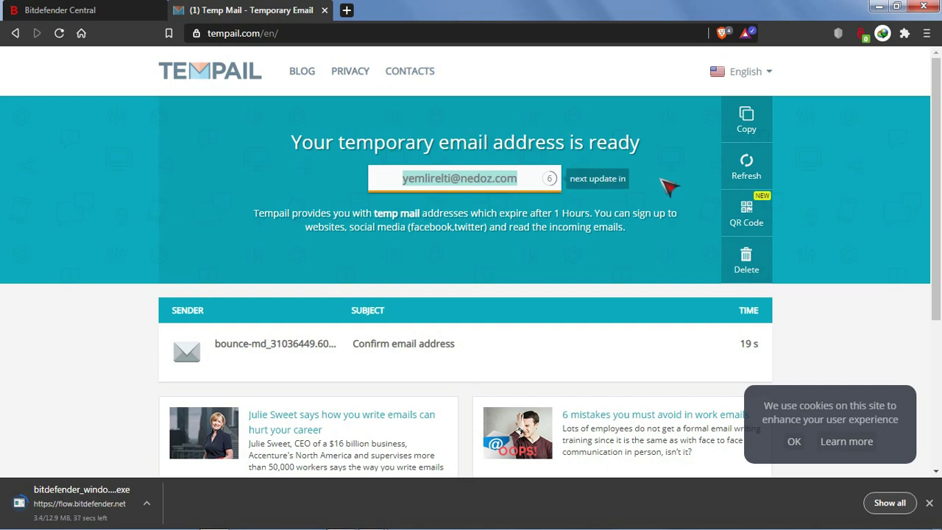
scroll(936, 191, "down", 1)
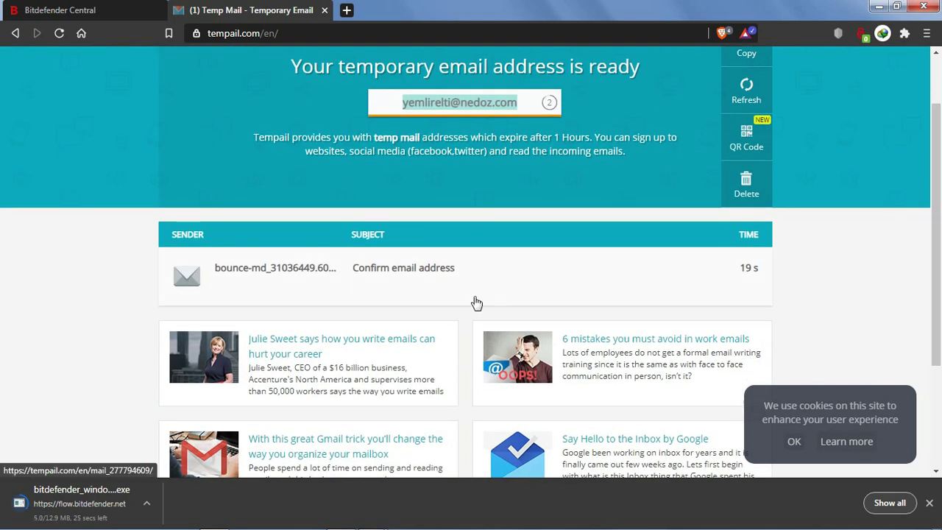
left_click(410, 267)
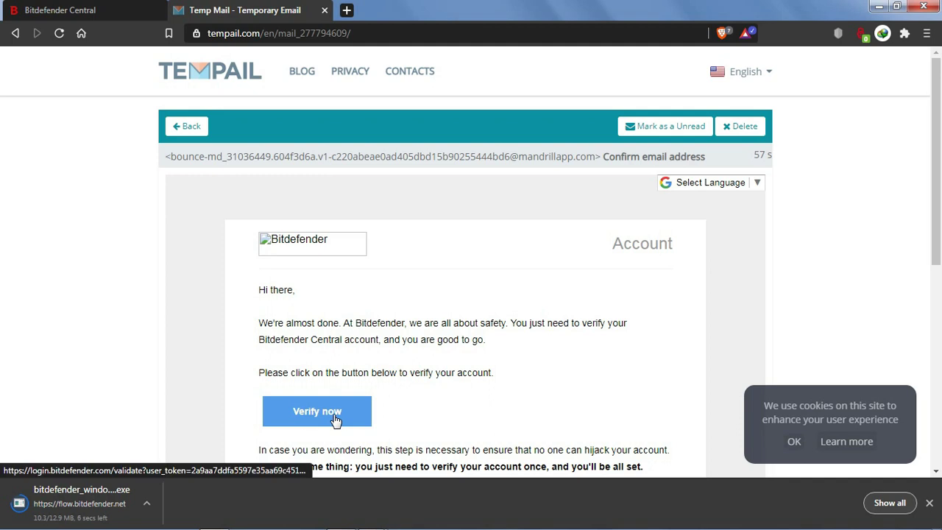
left_click(335, 418)
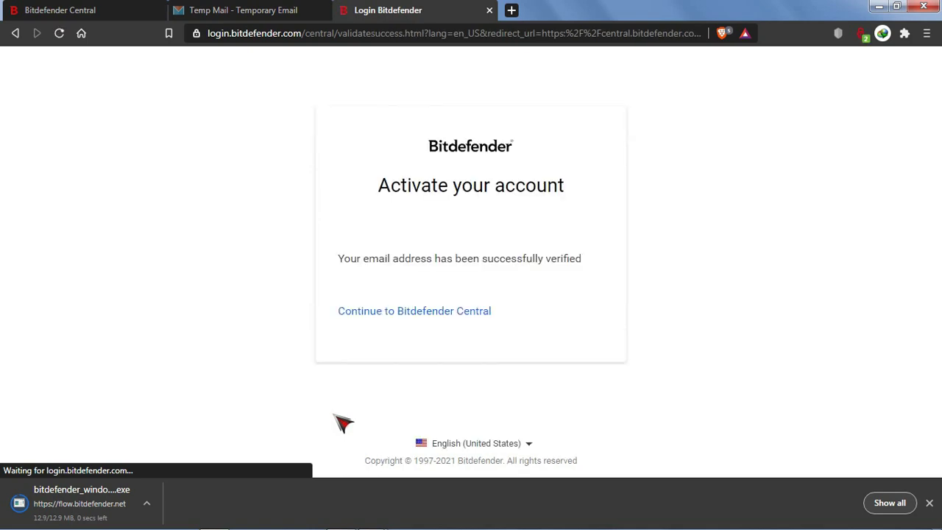
left_click(373, 314)
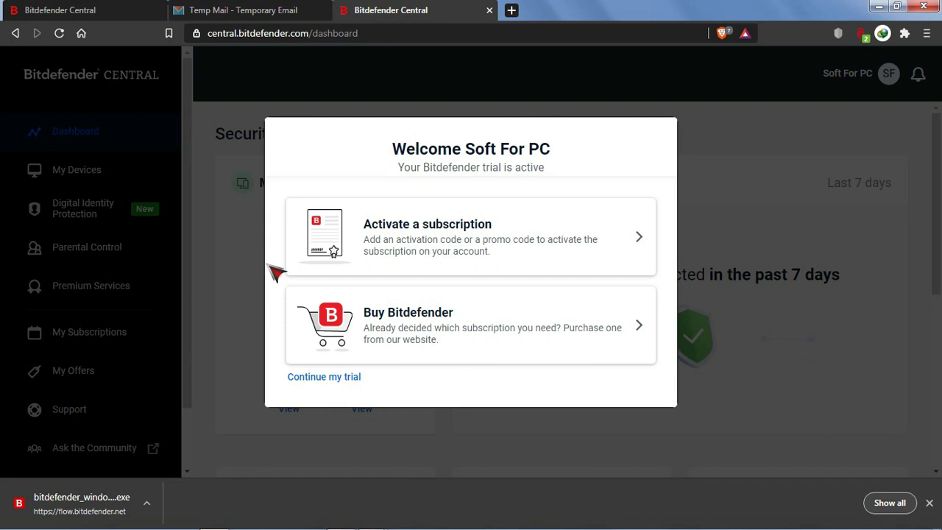
left_click(489, 10)
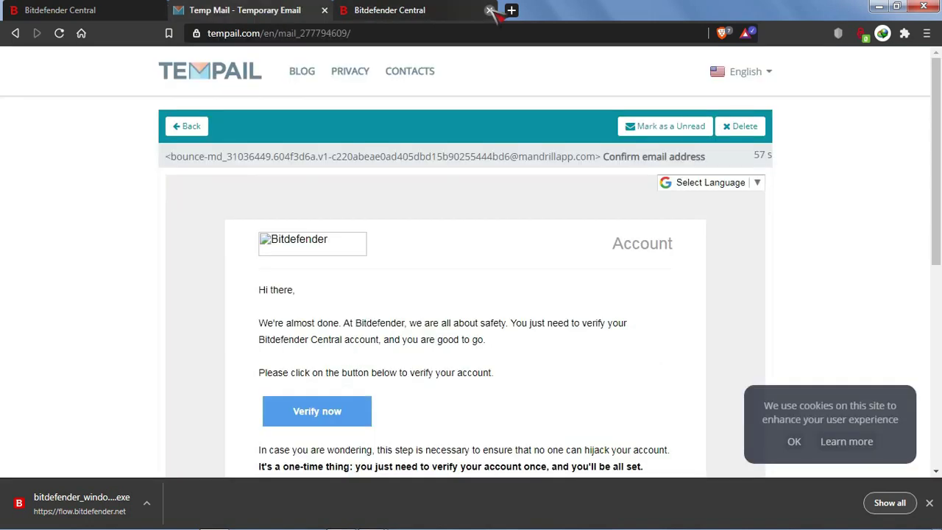
left_click(110, 10)
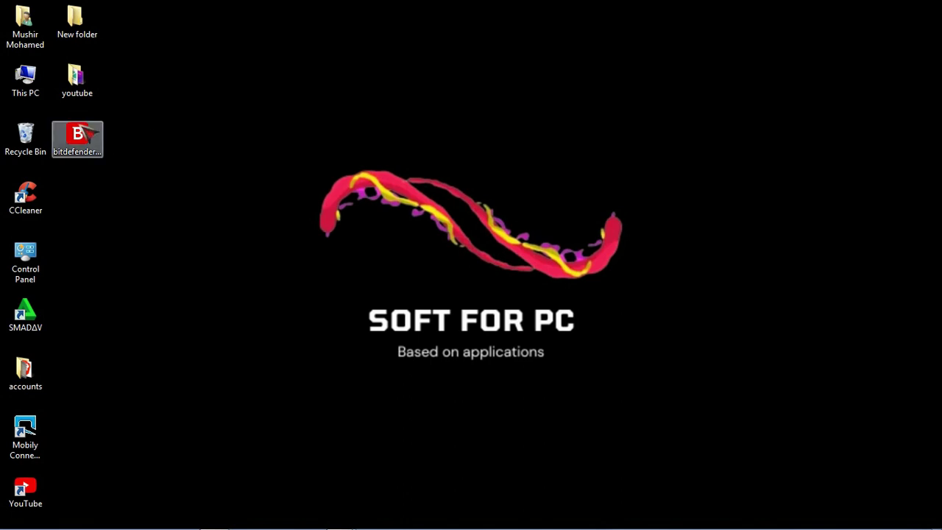
Launch the downloaded Bitdefender installer from the desktop to start downloading Bitdefender Security.
left_click(81, 132)
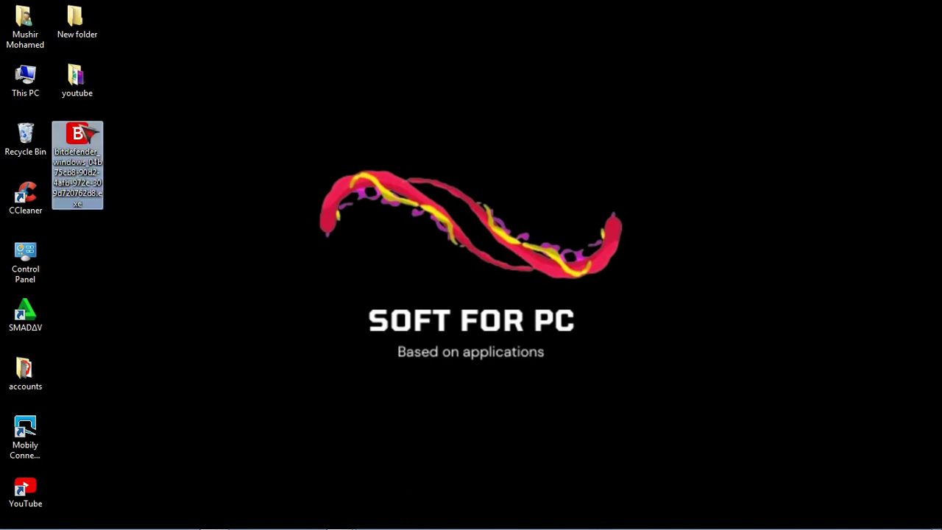
left_click(186, 215)
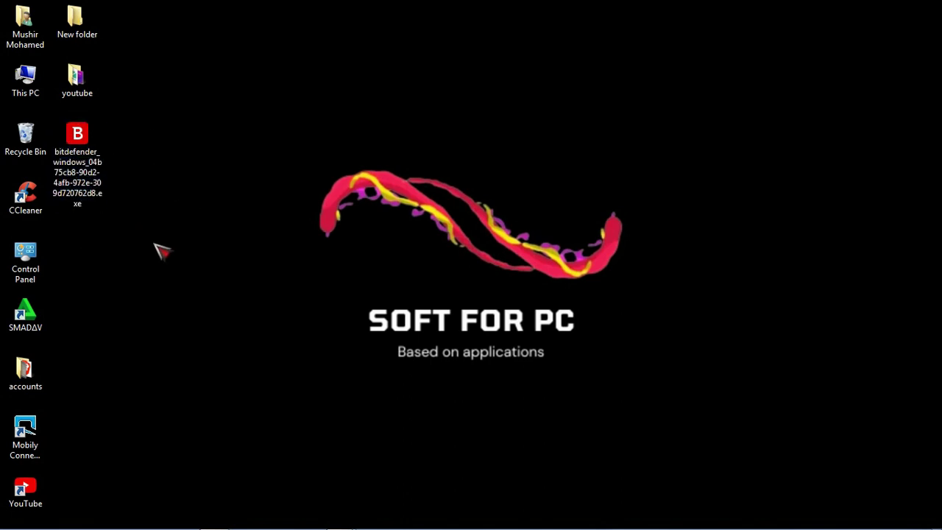
right_click(251, 302)
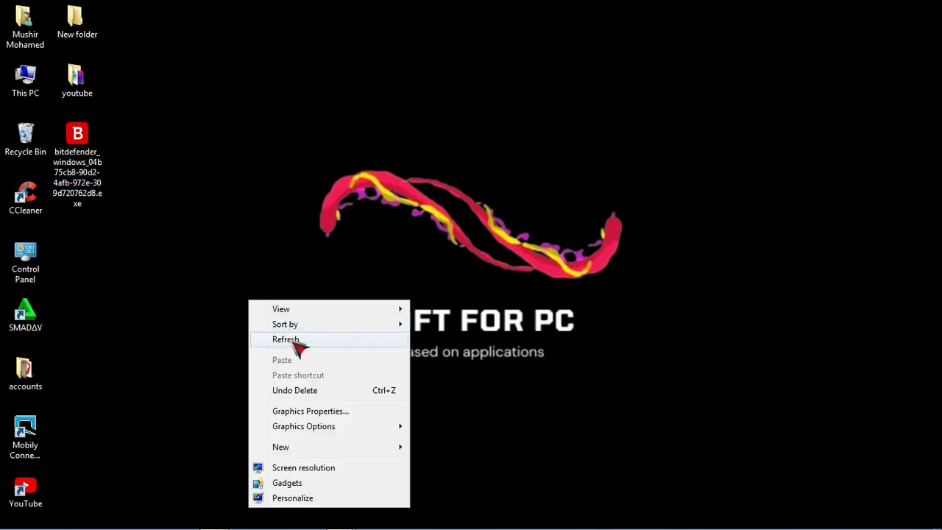
left_click(294, 340)
mouse_move(312, 525)
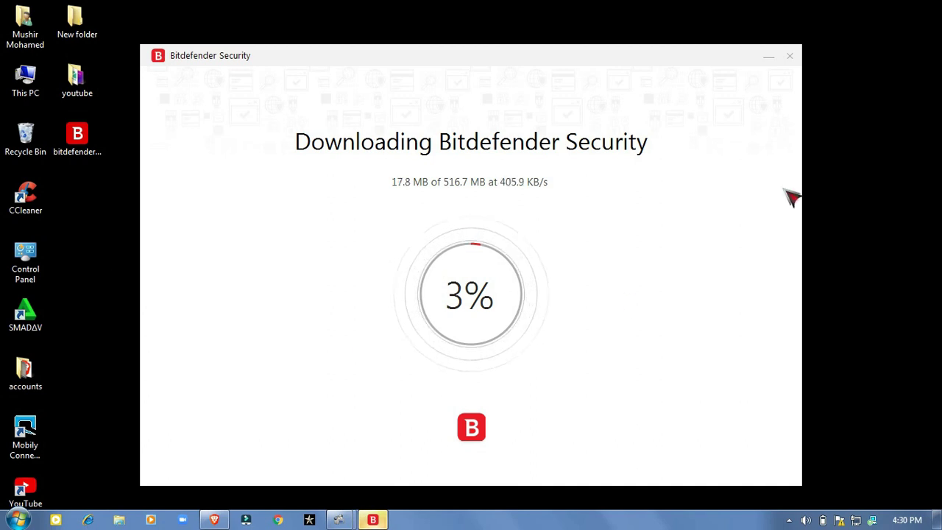
right_click(813, 169)
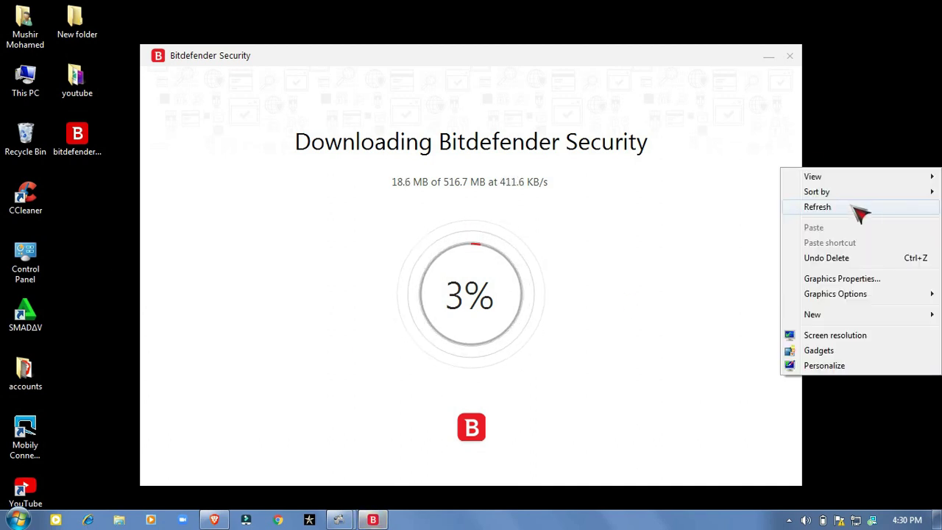
left_click(850, 206)
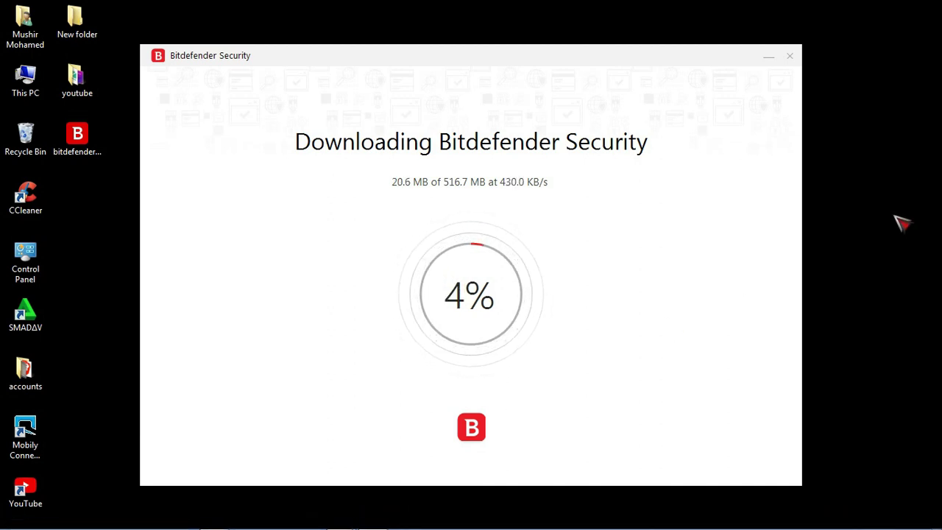
right_click(870, 161)
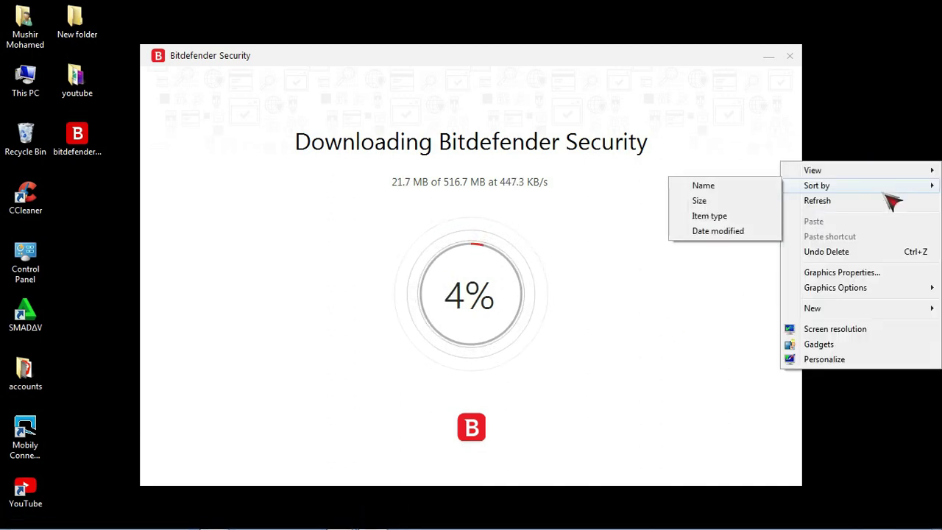
left_click(883, 198)
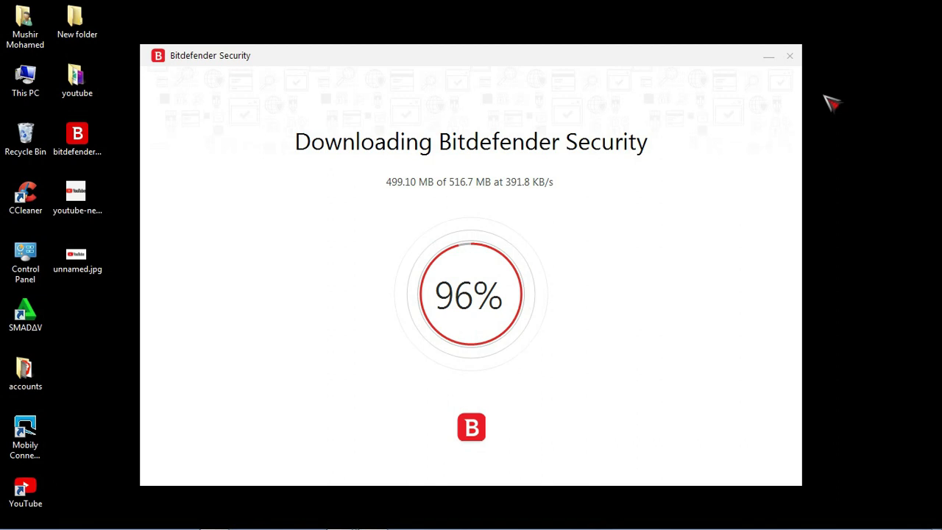
right_click(830, 101)
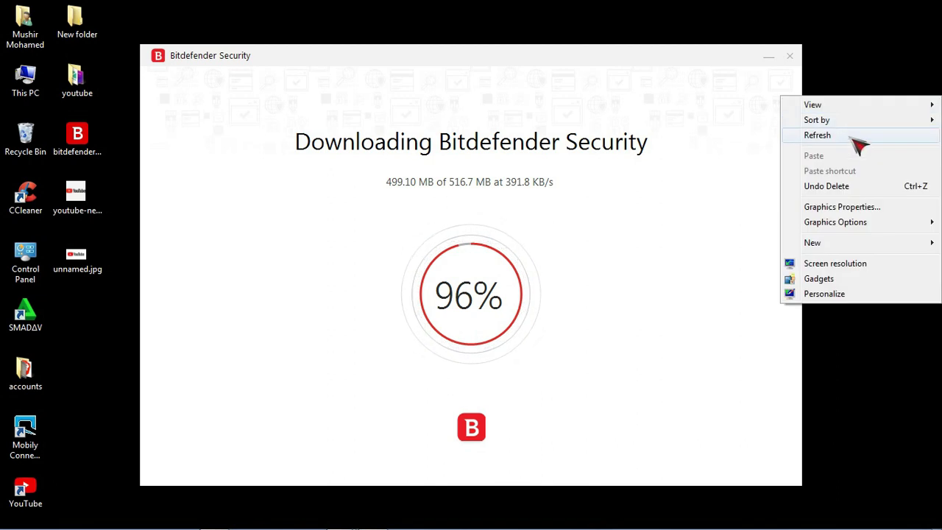
left_click(851, 137)
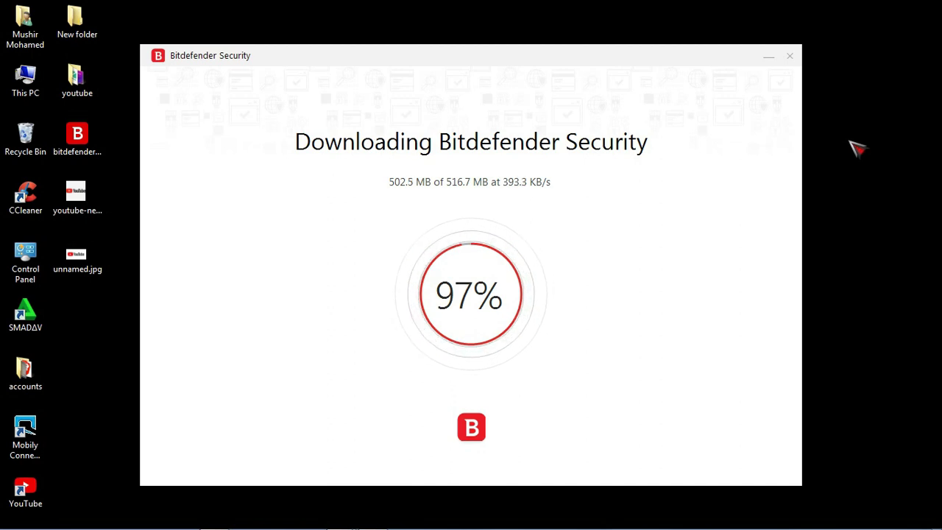
right_click(831, 84)
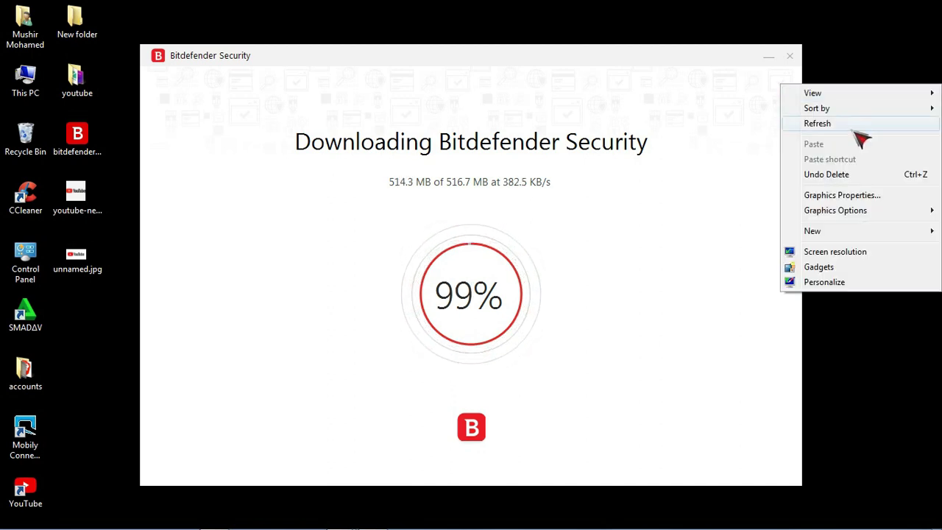
left_click(859, 136)
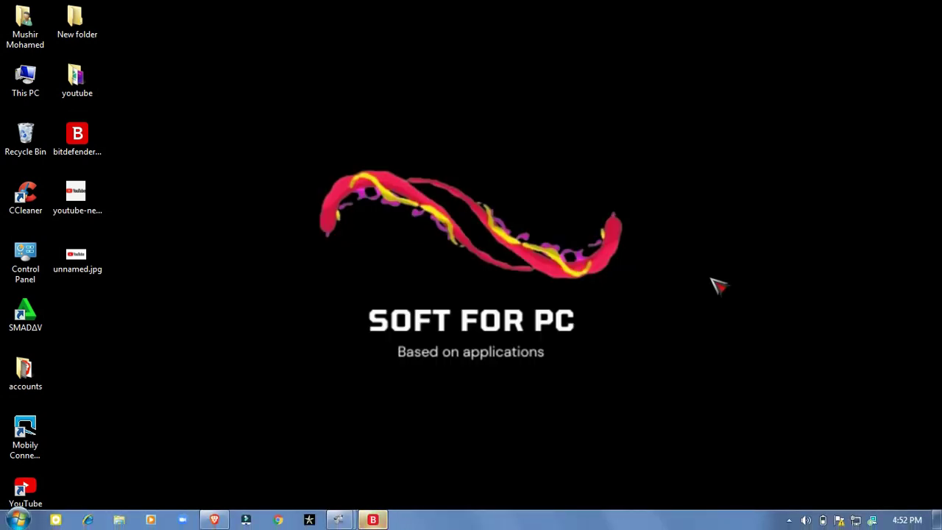
mouse_move(372, 520)
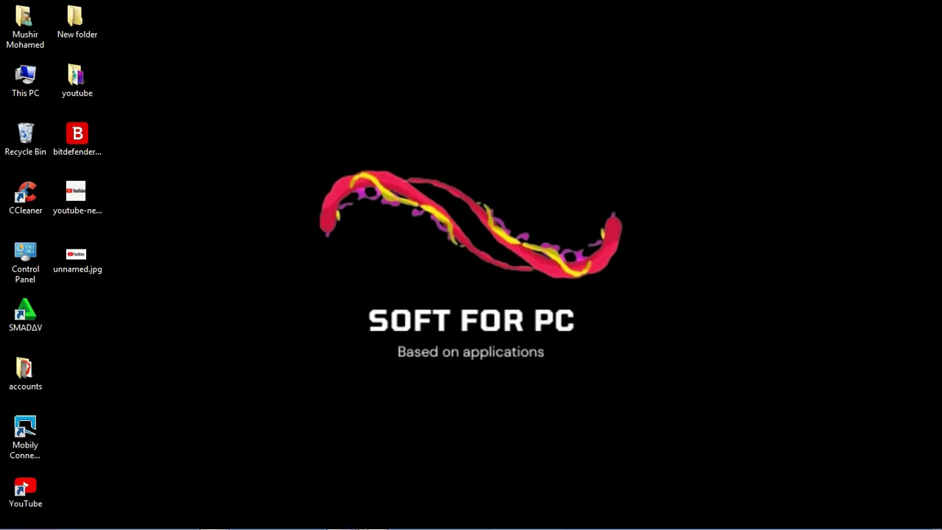
right_click(287, 184)
left_click(332, 218)
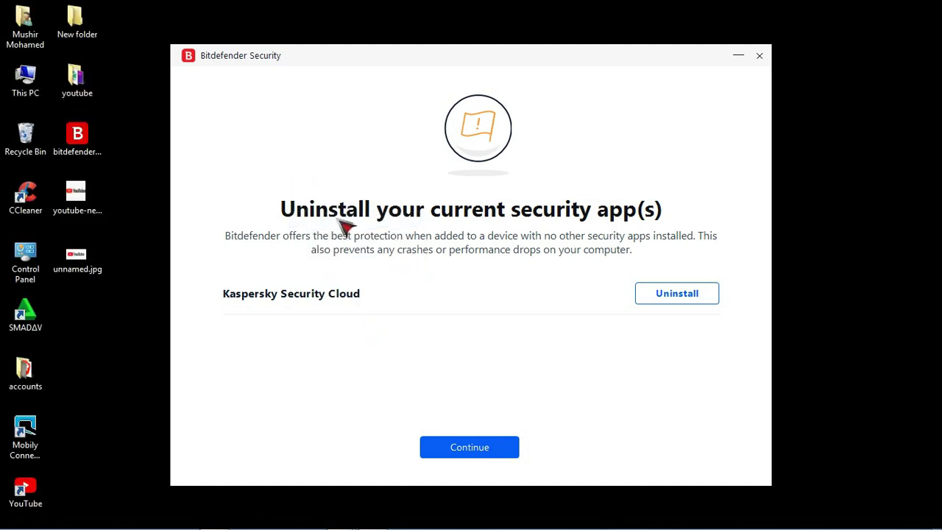
Uninstall Kaspersky Security Cloud through Programs and Features, as requested by the Bitdefender installer.
left_click(659, 296)
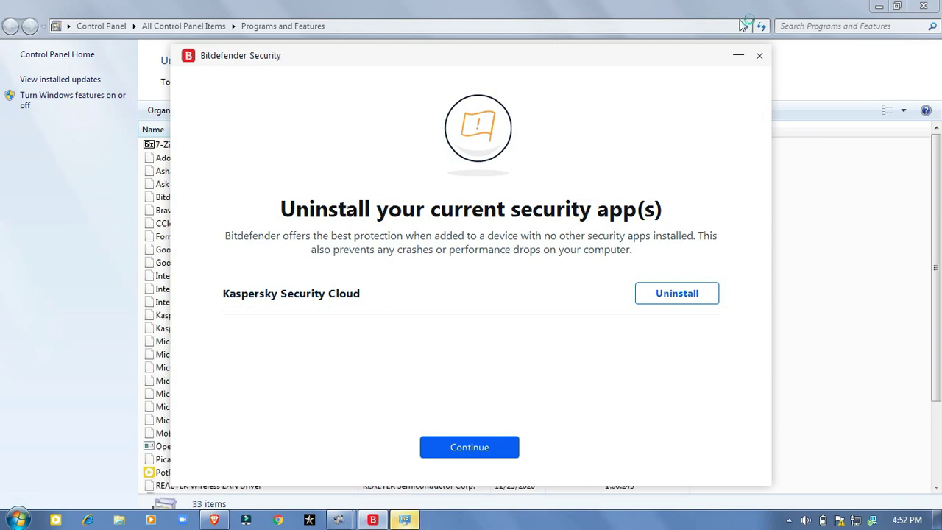
left_click(738, 56)
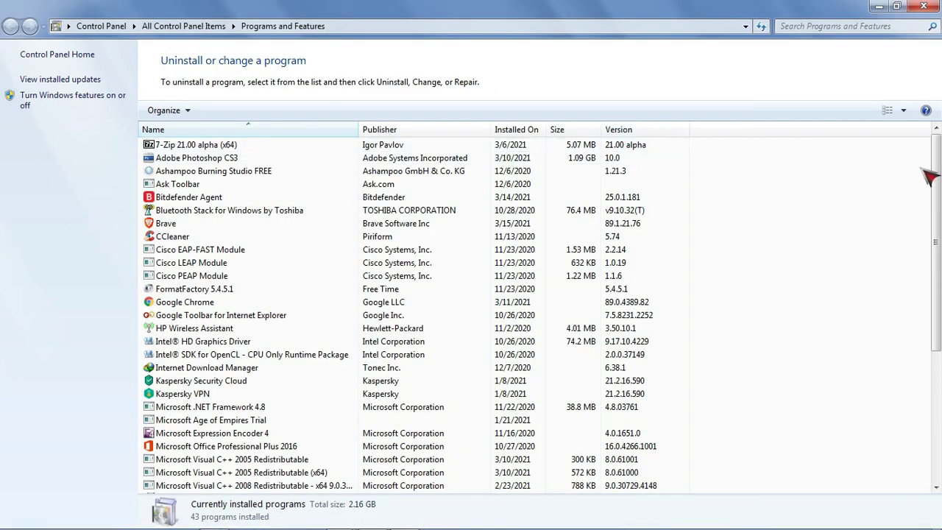
left_click_drag(936, 180, 936, 316)
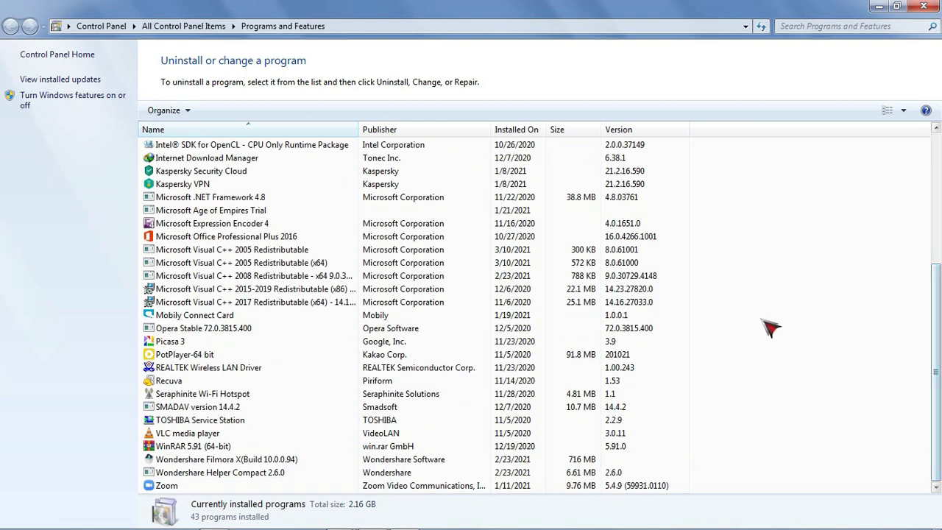
left_click(462, 175)
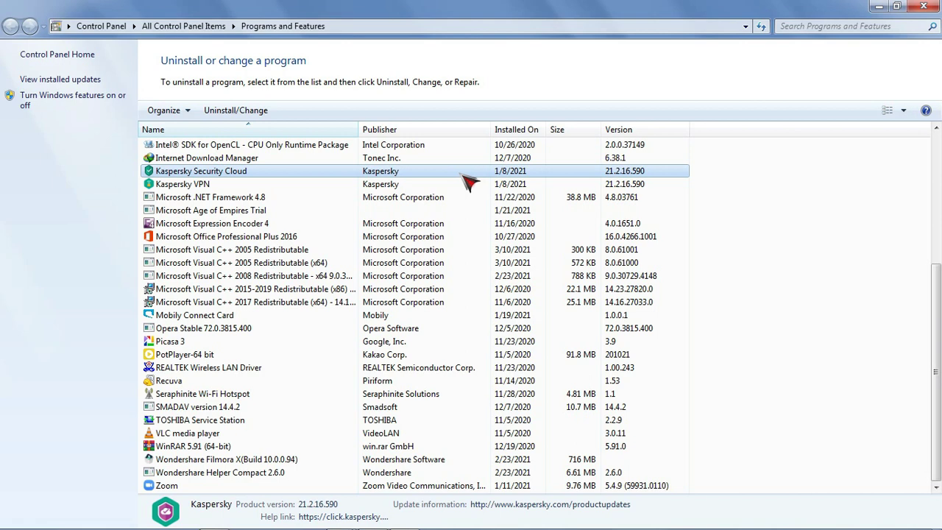
right_click(468, 181)
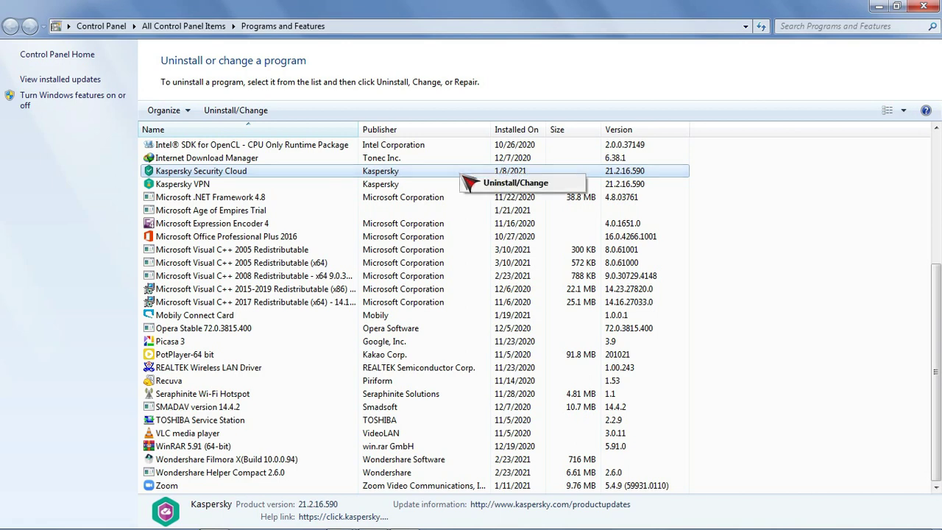
left_click(473, 184)
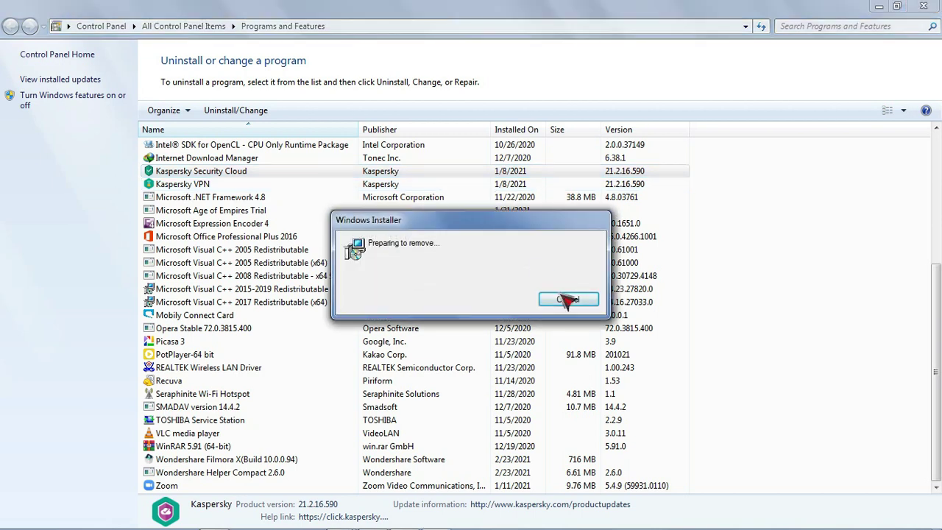
left_click(564, 301)
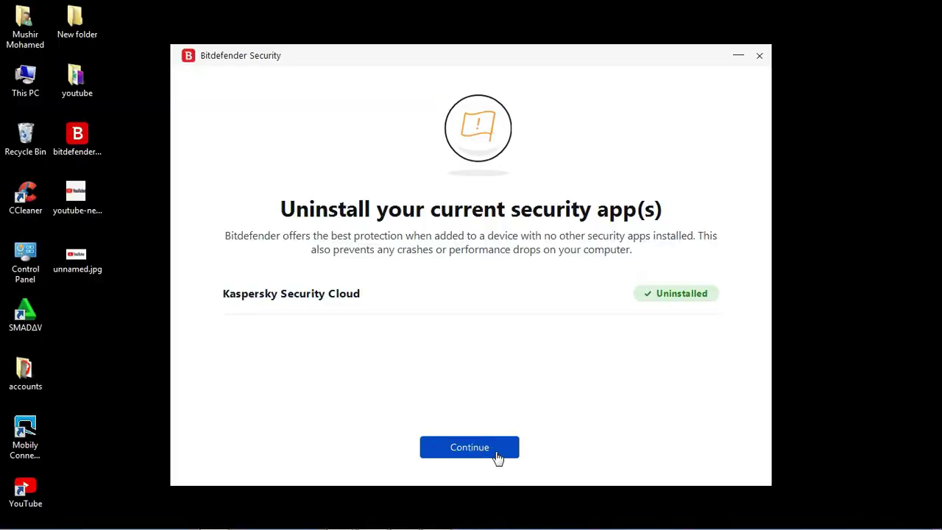
Continue past the security app removal and install Bitdefender Security in English with the Subscription Agreement accepted, minimizing the Kaspersky uninstallation window.
left_click(497, 452)
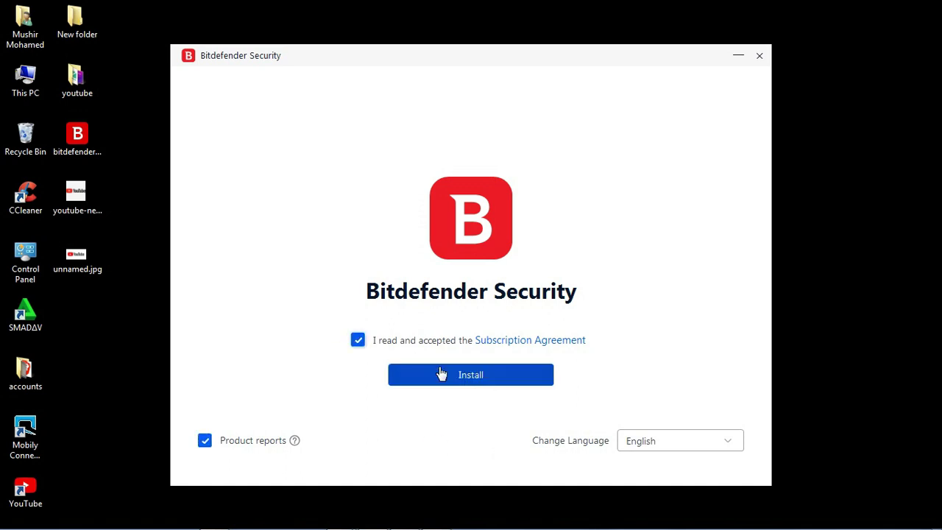
left_click(448, 377)
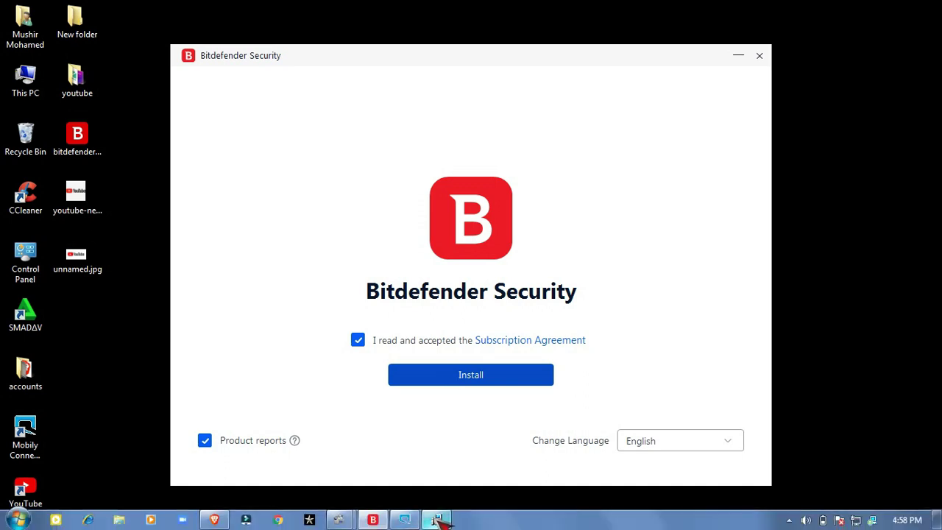
mouse_move(436, 520)
left_click(445, 464)
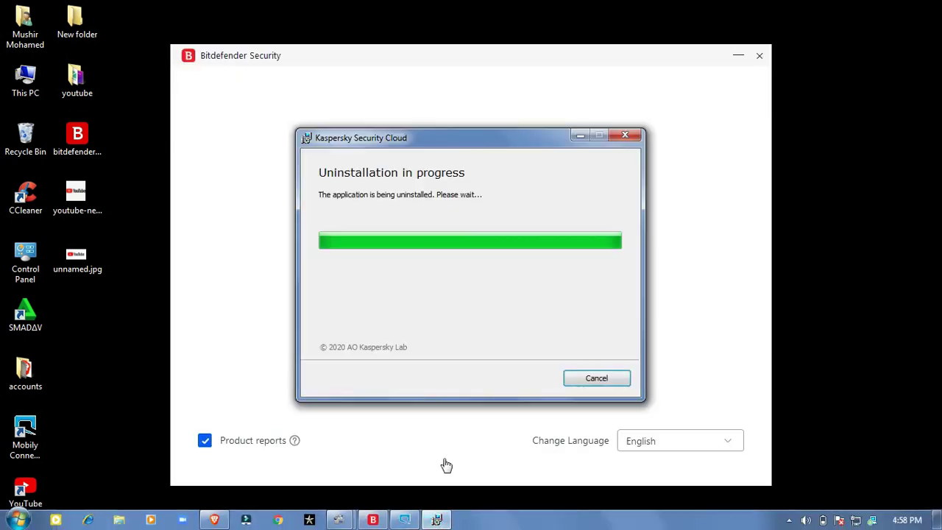
left_click(581, 134)
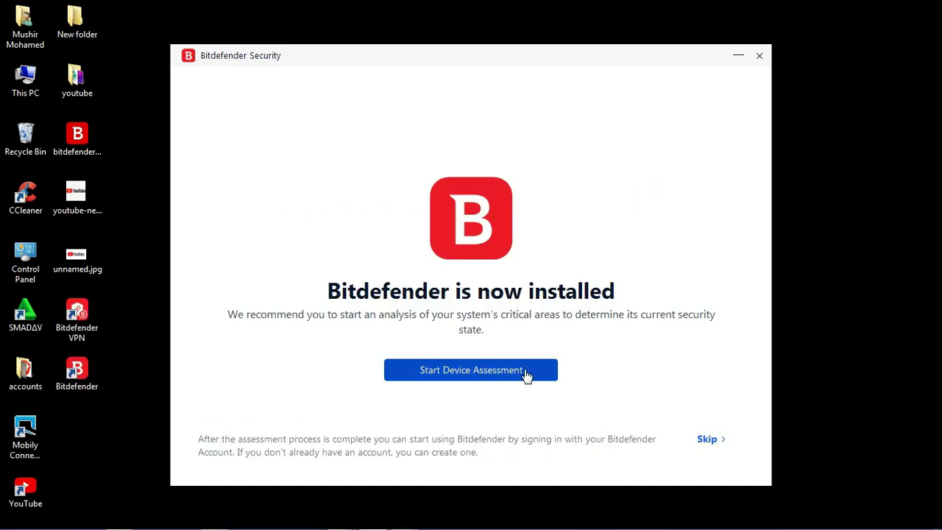
Skip the device assessment, dismiss the Bitdefender Antispyware and Antivirus update notifications, and finish the Getting started setup.
left_click(708, 440)
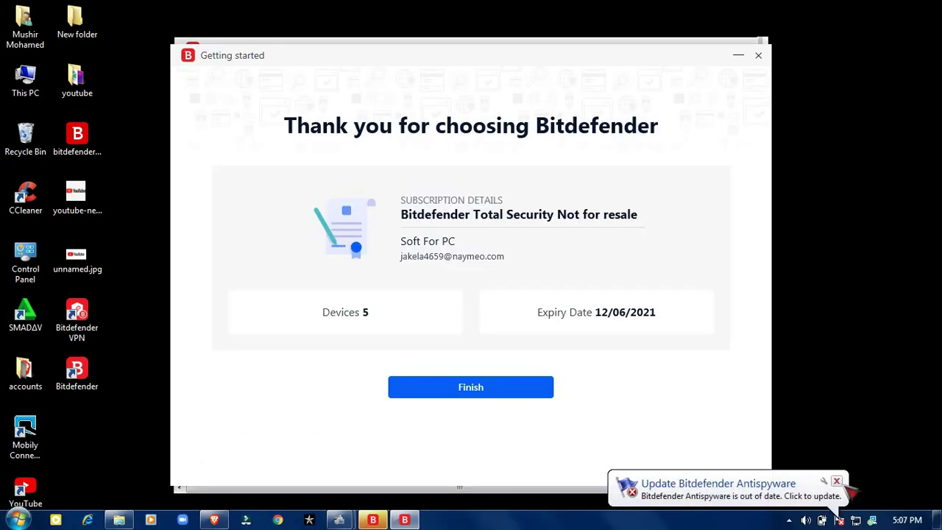
left_click(837, 482)
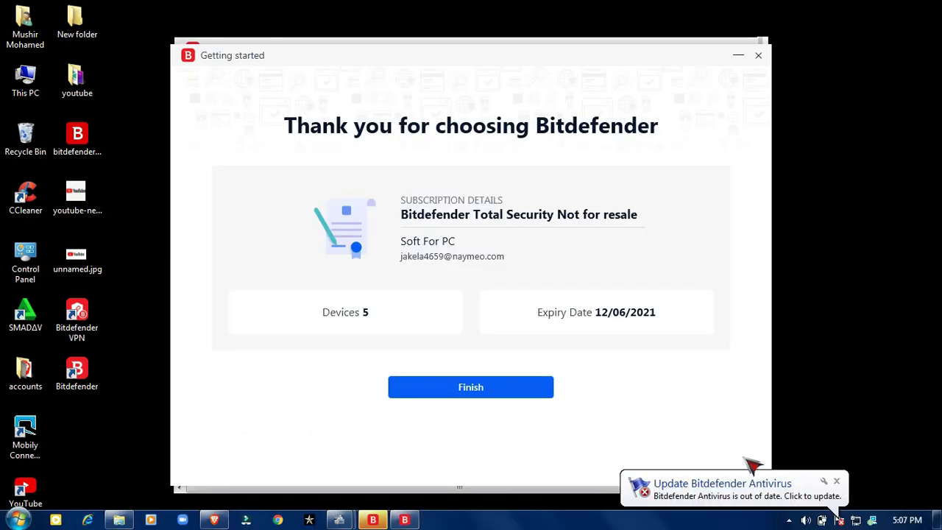
left_click(837, 483)
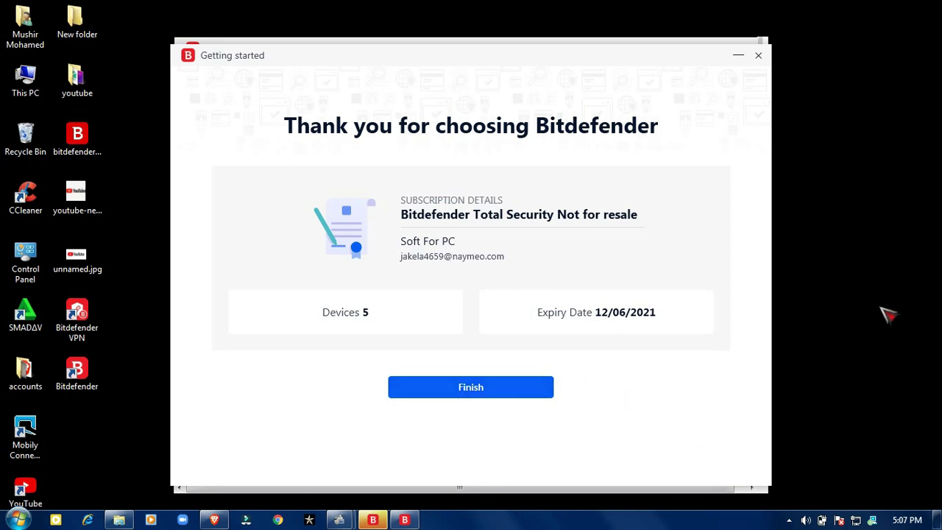
left_click(444, 395)
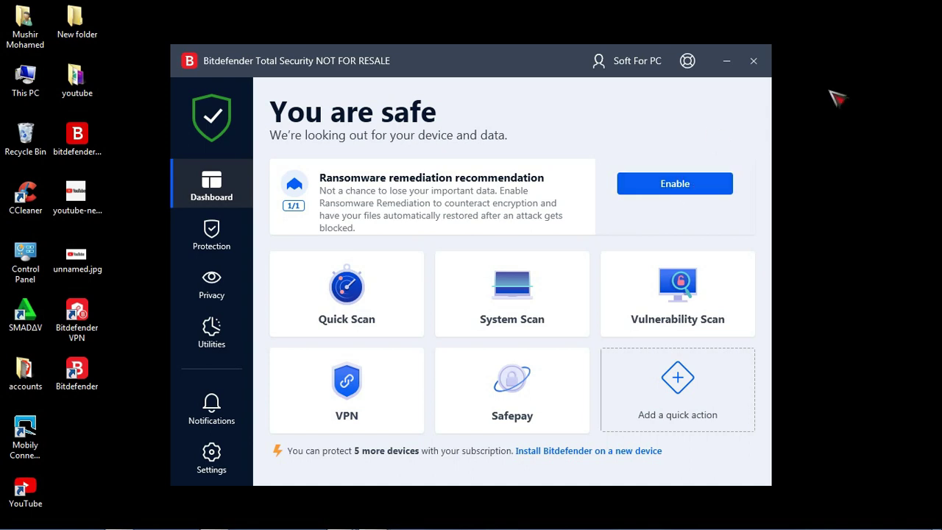
right_click(839, 126)
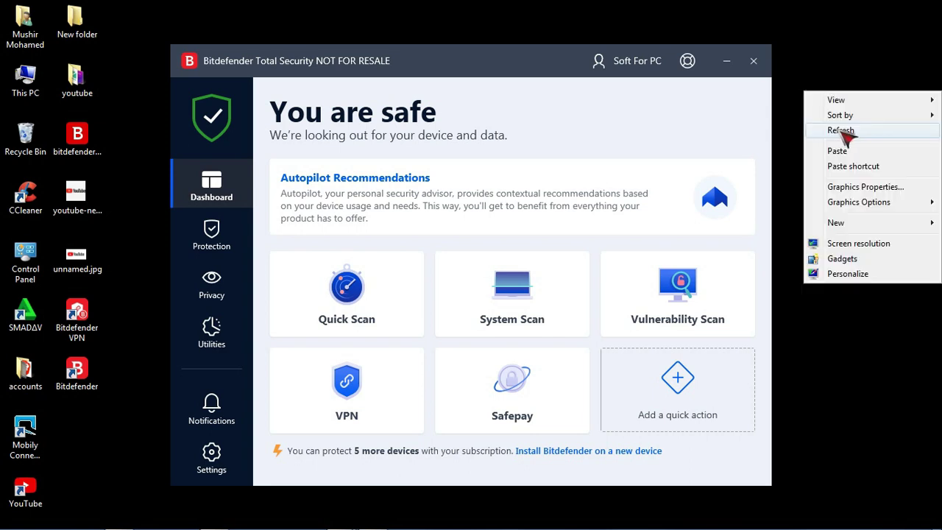
left_click(841, 131)
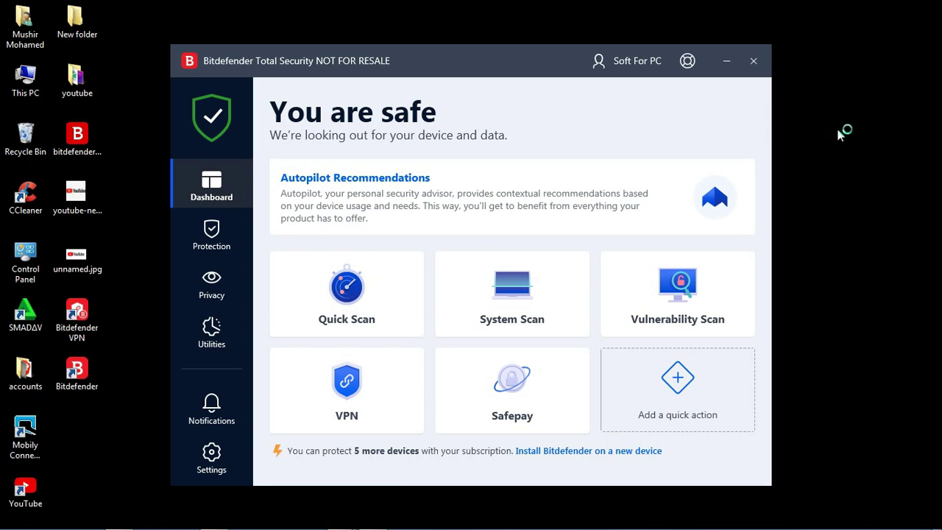
Review the Protection, Privacy and Utilities features, and check the subscription's remaining time in the account details.
left_click(212, 241)
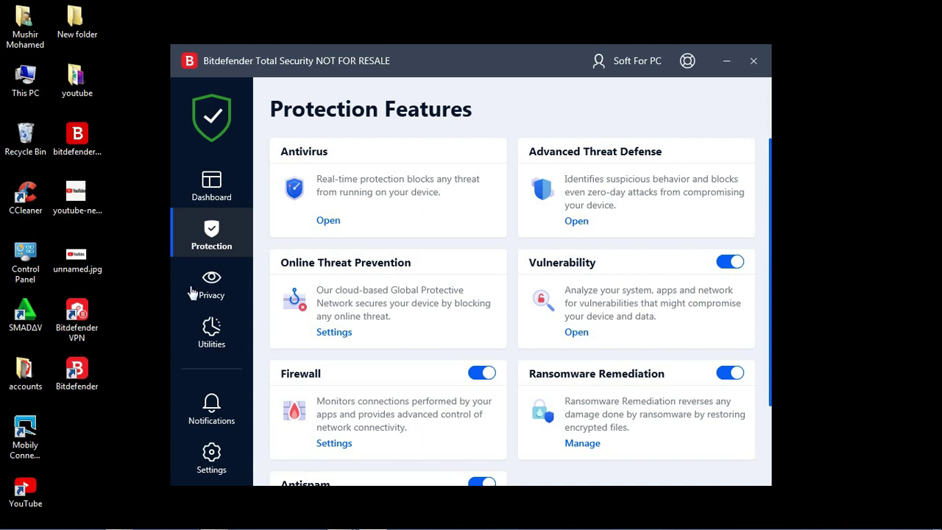
left_click(216, 288)
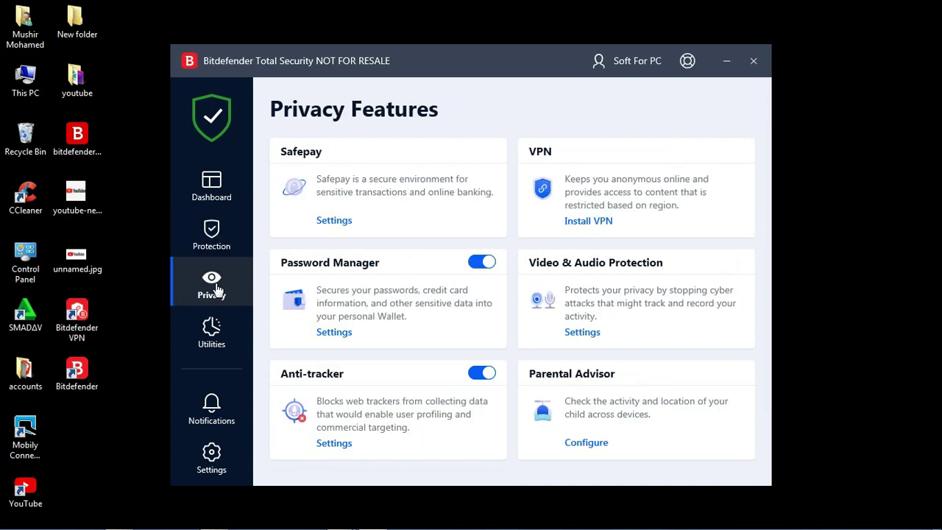
left_click(220, 326)
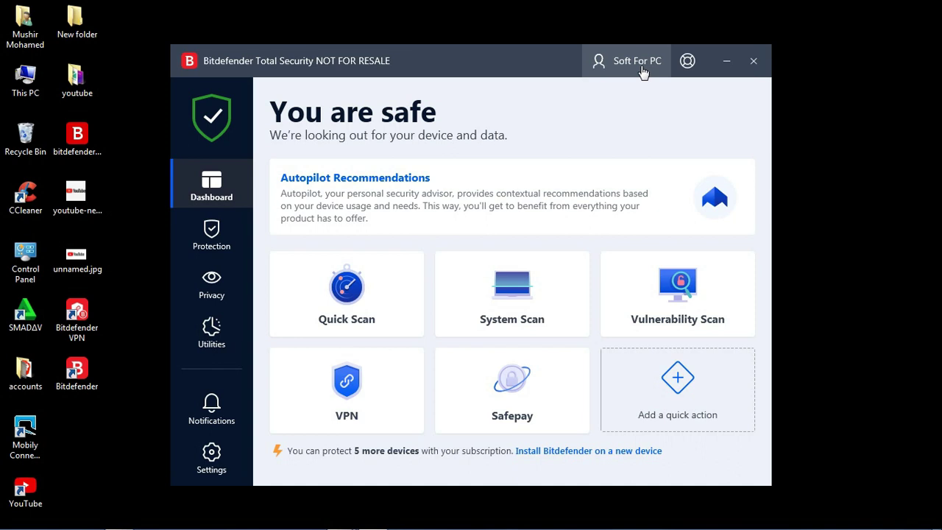
left_click(638, 62)
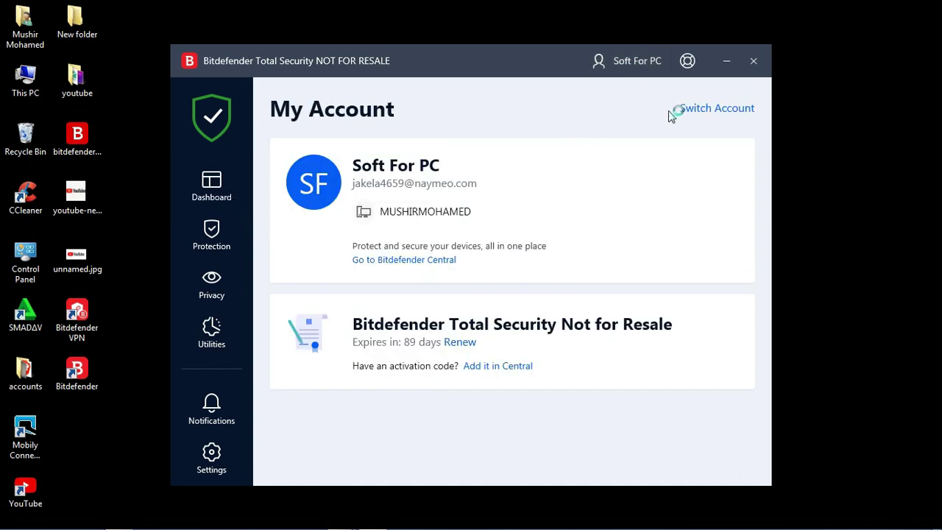
left_click(731, 108)
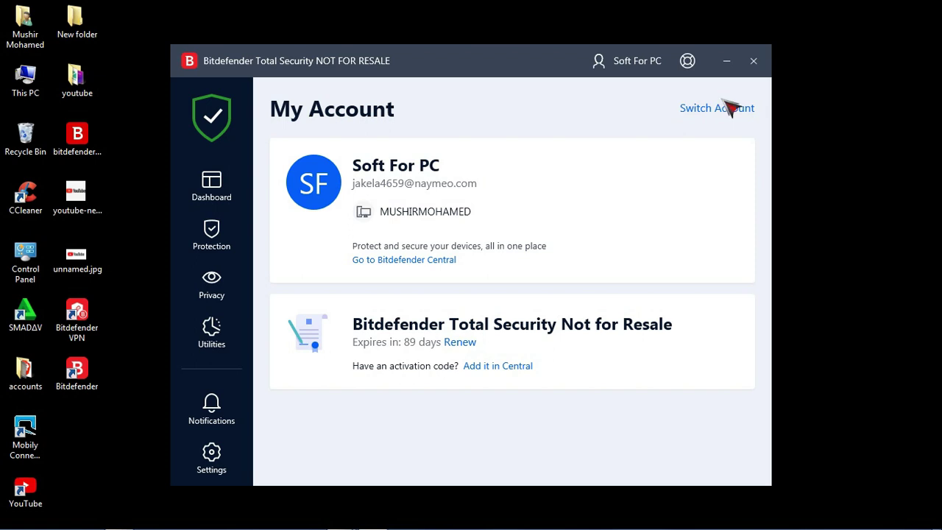